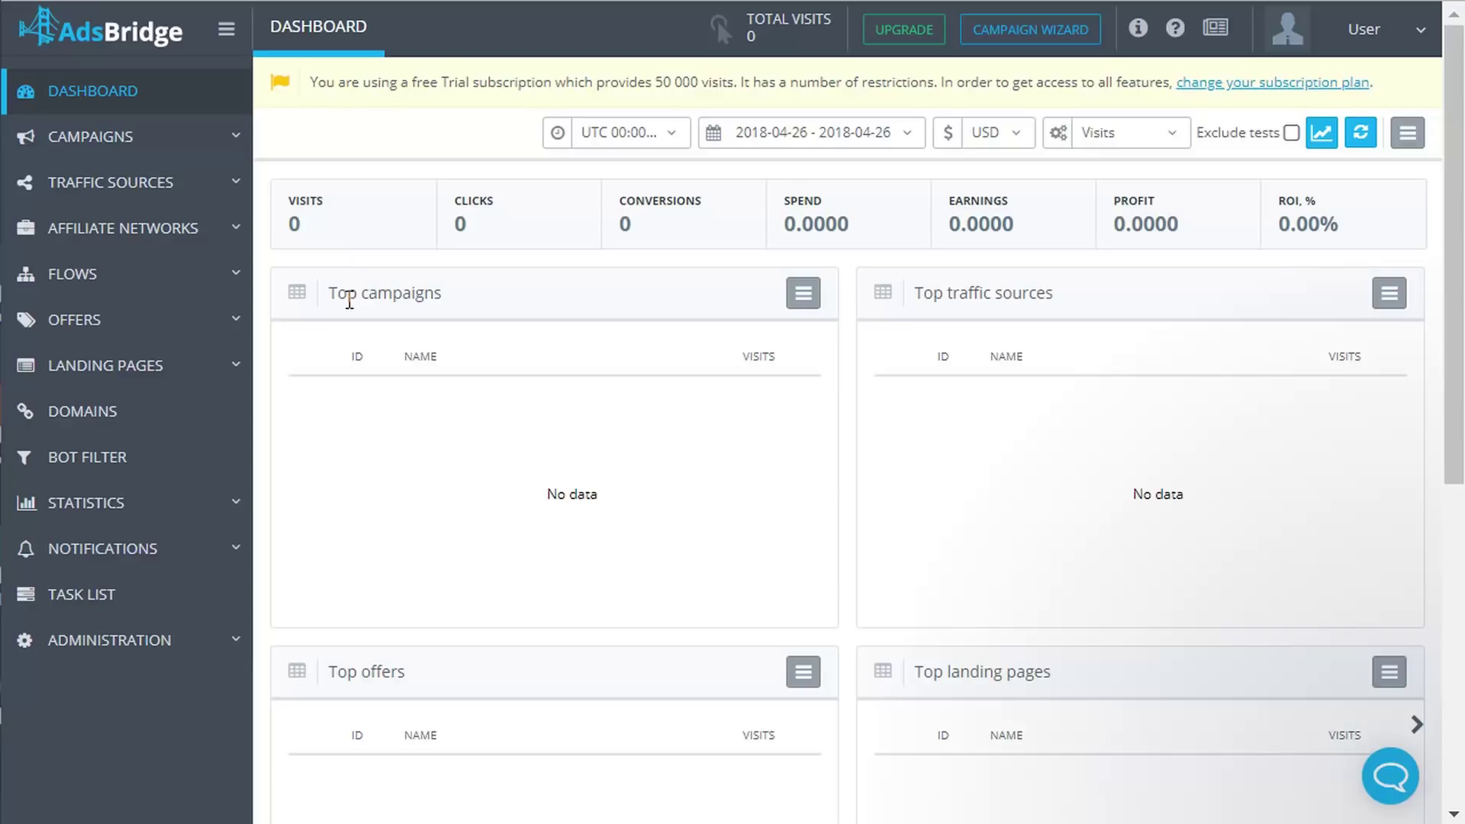
Step: Expand AFFILIATE NETWORKS in the sidebar to reveal its create and manage pages
click(114, 229)
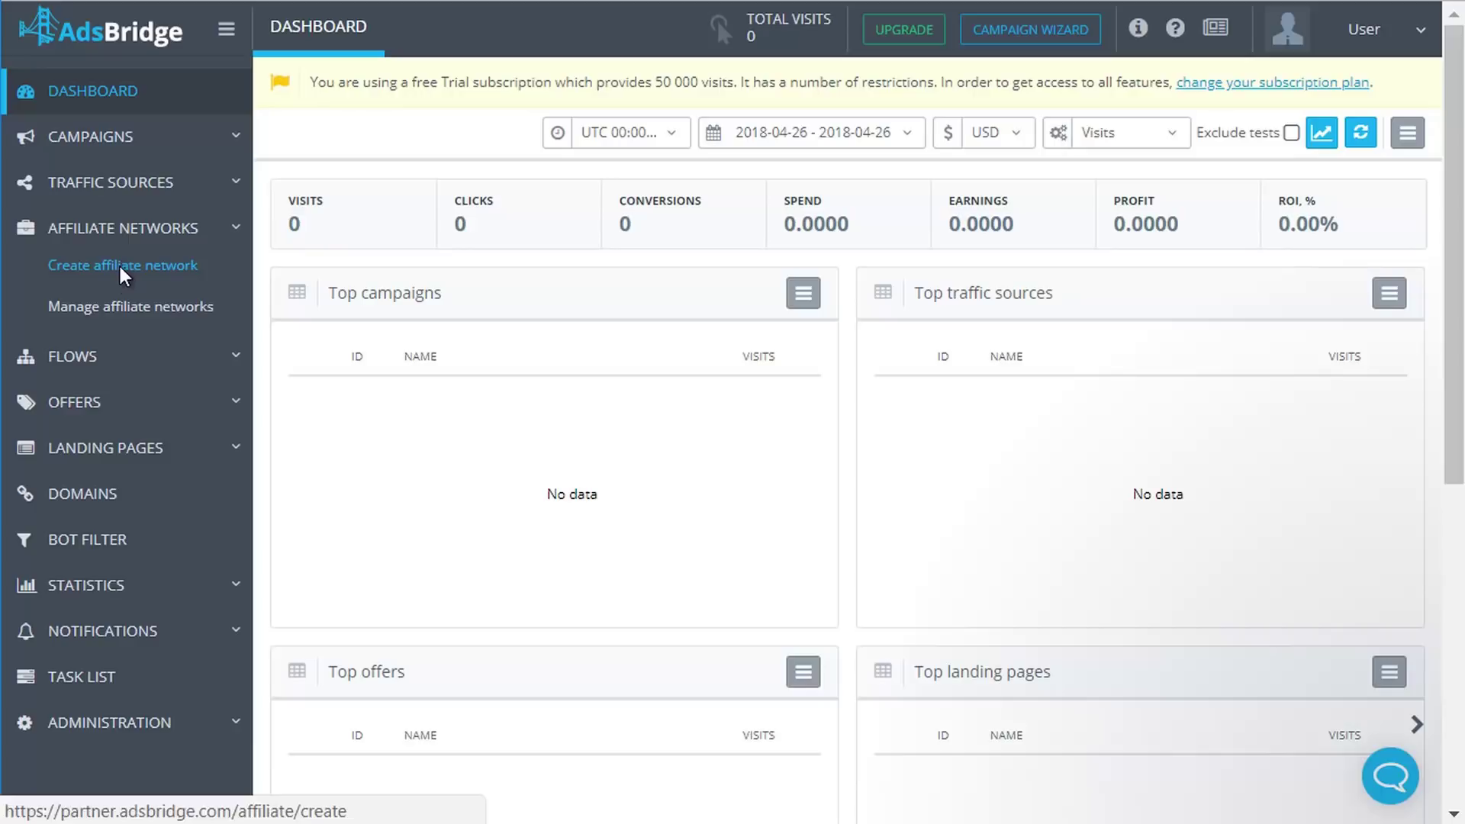
Step: Open the Create affiliate network form from the sidebar
click(121, 269)
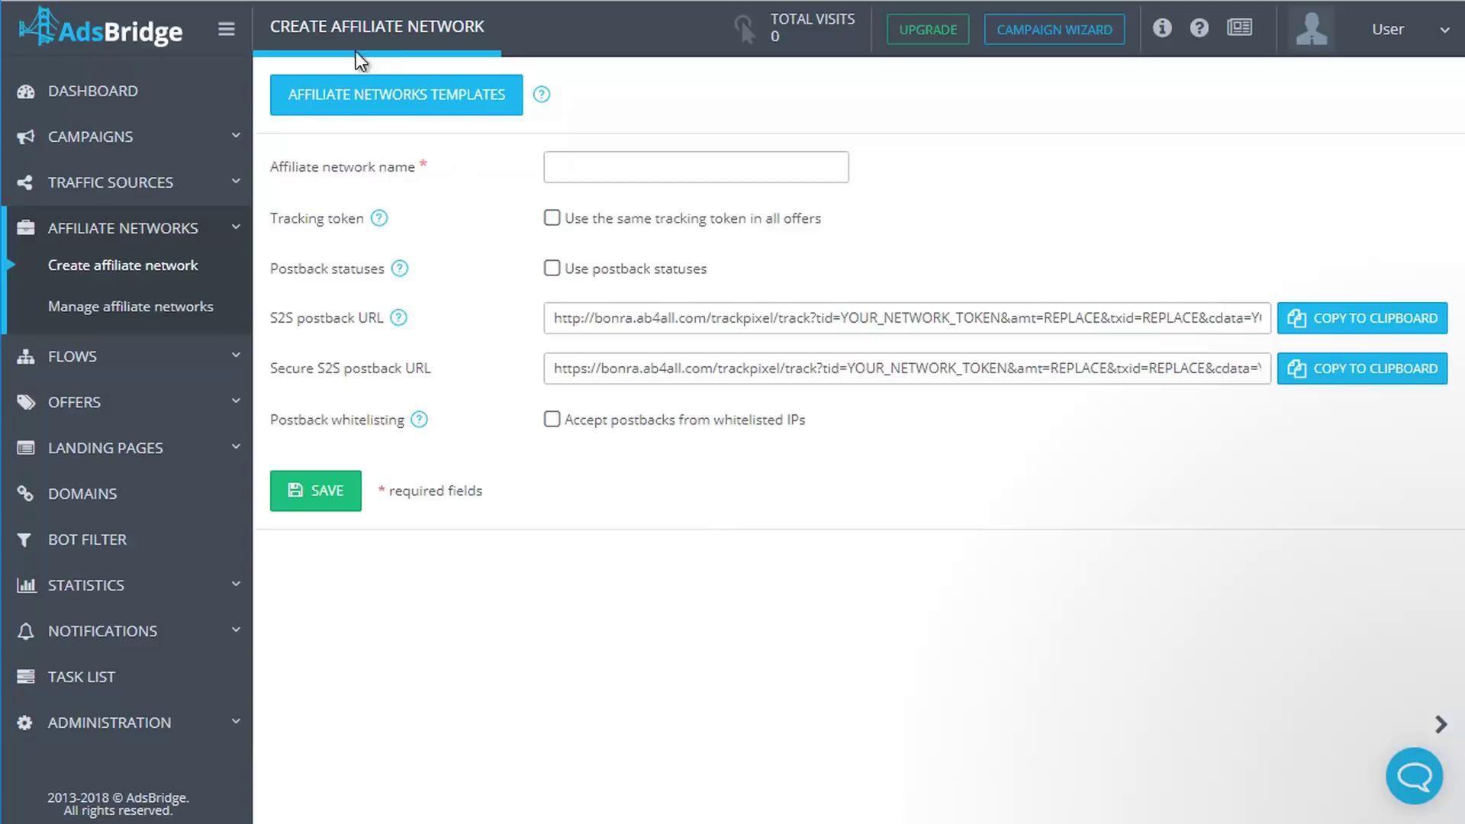
Step: Select the LEADBIT template from the affiliate network templates list
click(400, 88)
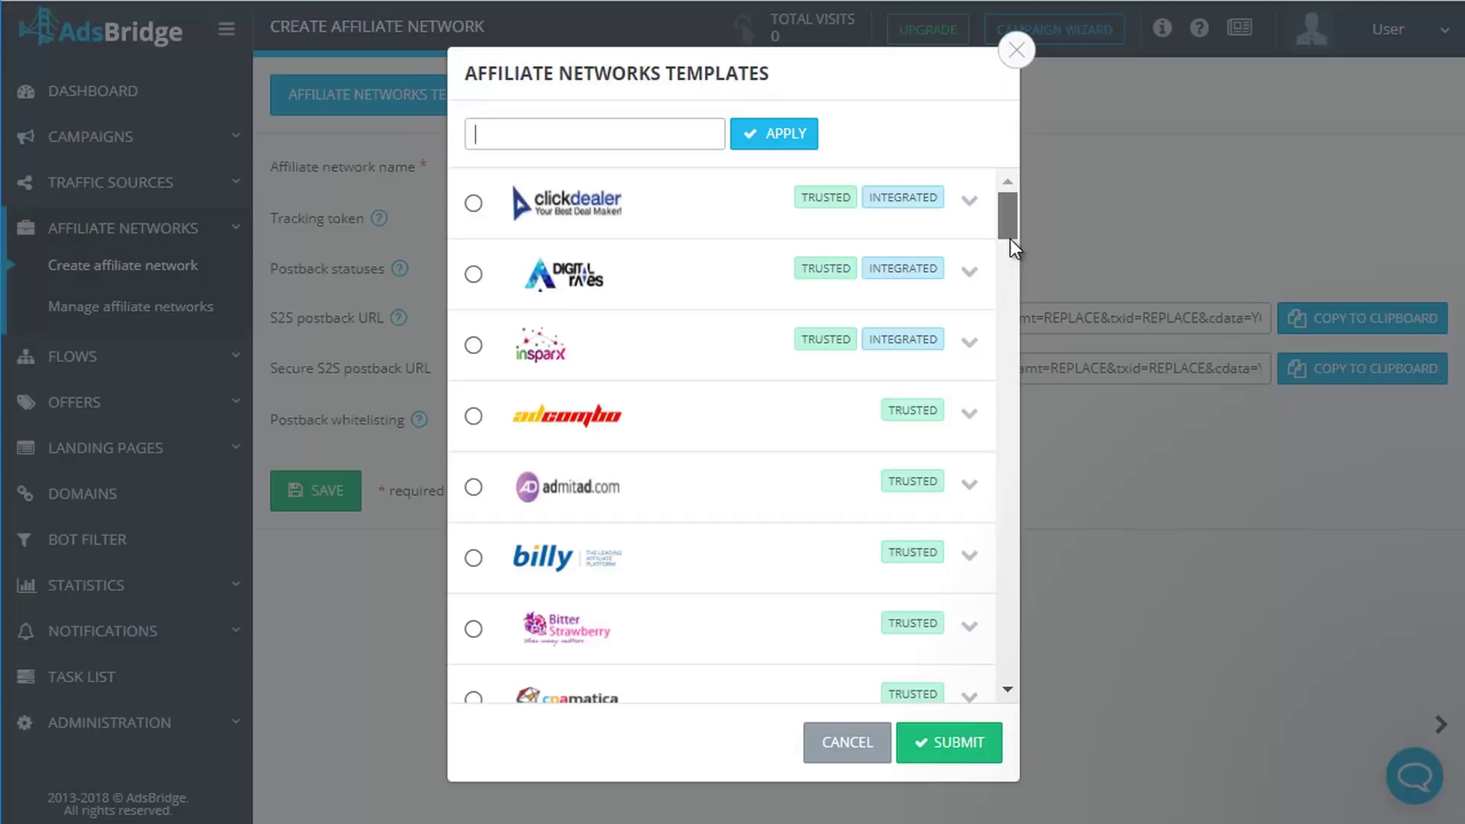
mouse_move(1010, 240)
mouse_down()
mouse_move(1013, 310)
mouse_move(1013, 235)
mouse_up()
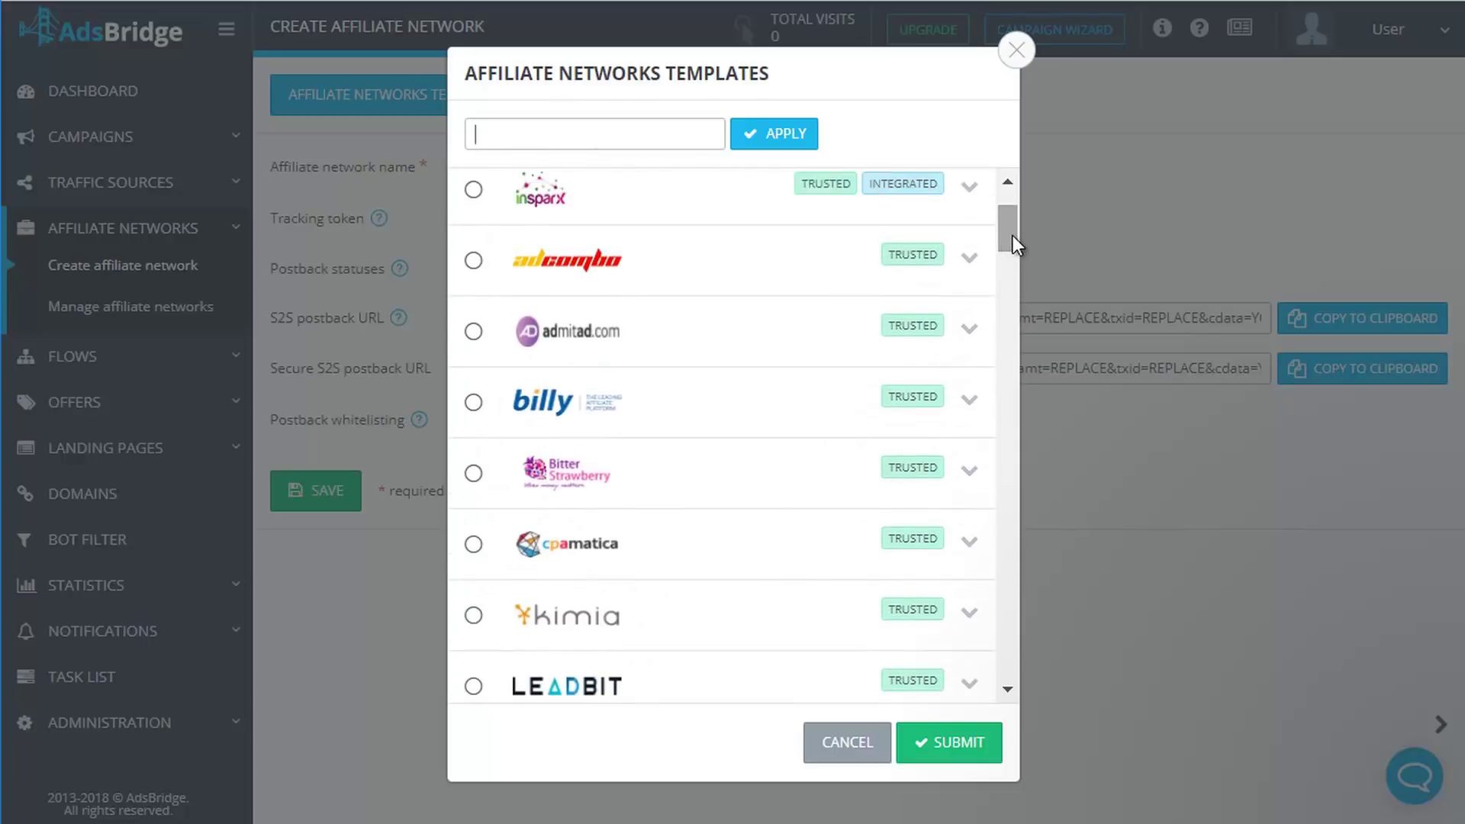
click(474, 687)
Step: Apply the Leadbit template and save it as a new affiliate network
click(951, 744)
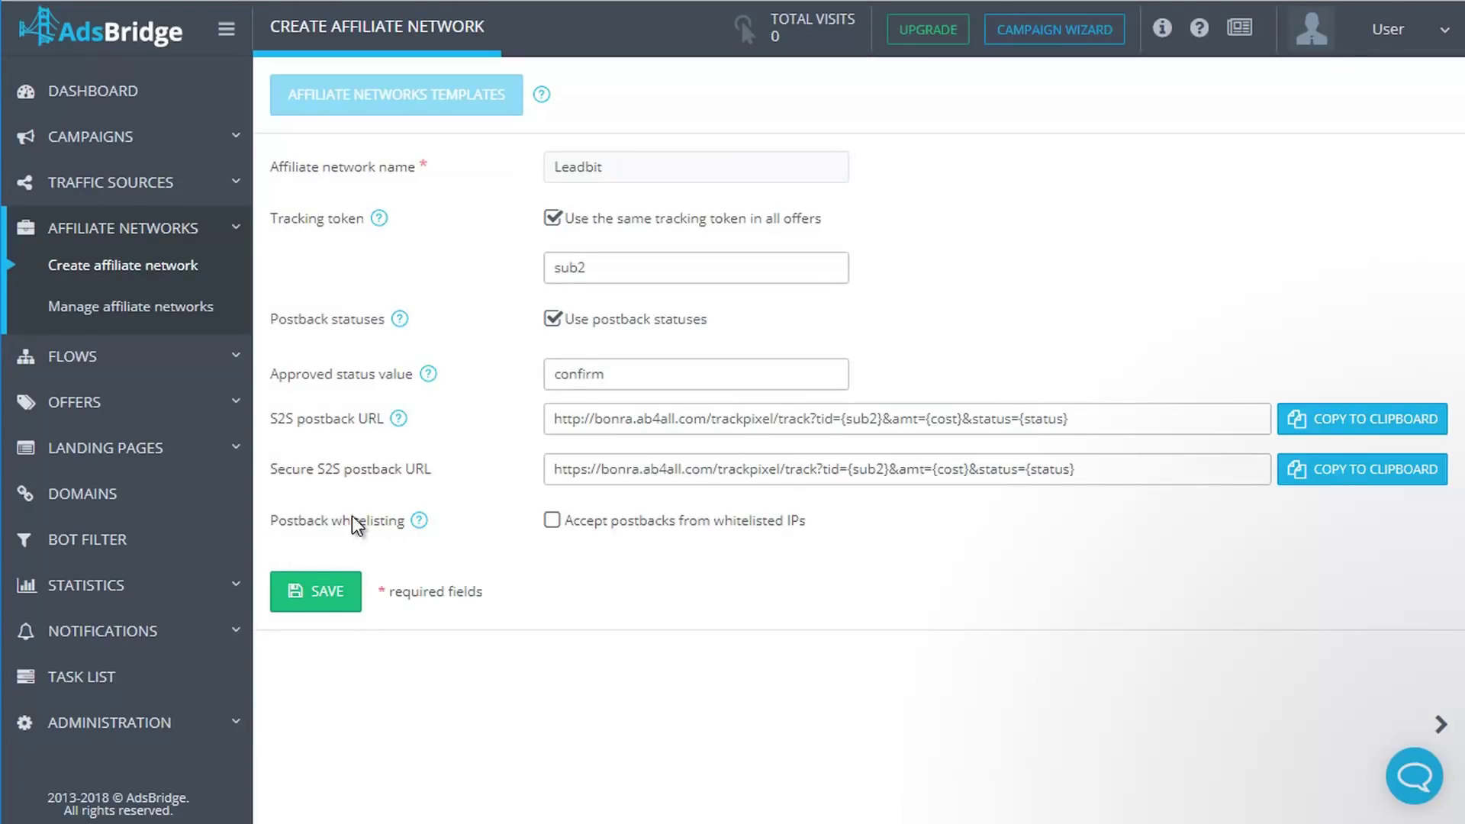
click(326, 591)
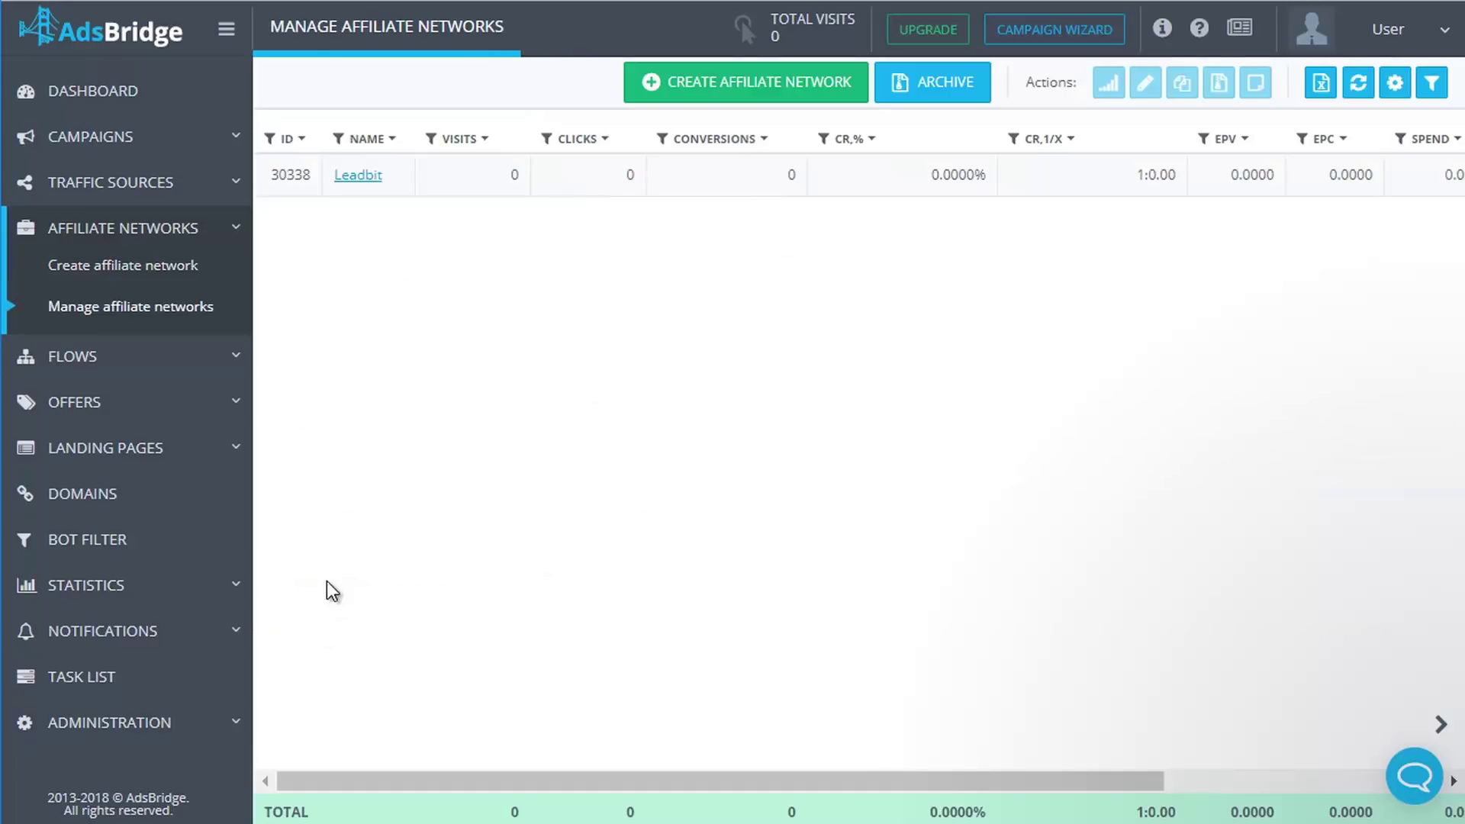
Step: Start another affiliate network and paste 'New Affiliate network' as its name
click(140, 265)
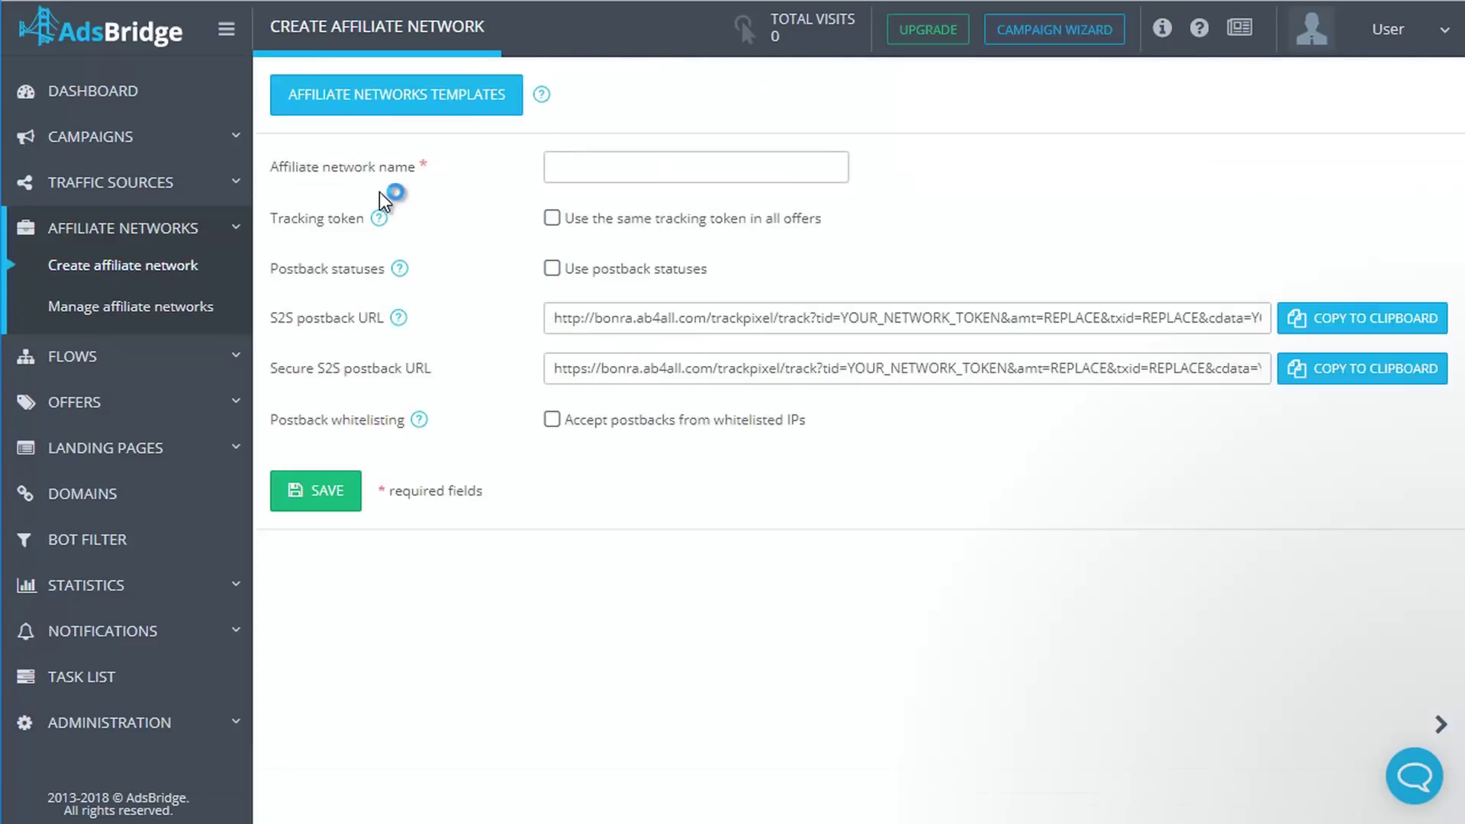
click(580, 160)
text(New Affiliate network)
Step: Enable the shared tracking token for all offers and set it to aff_sub
click(551, 218)
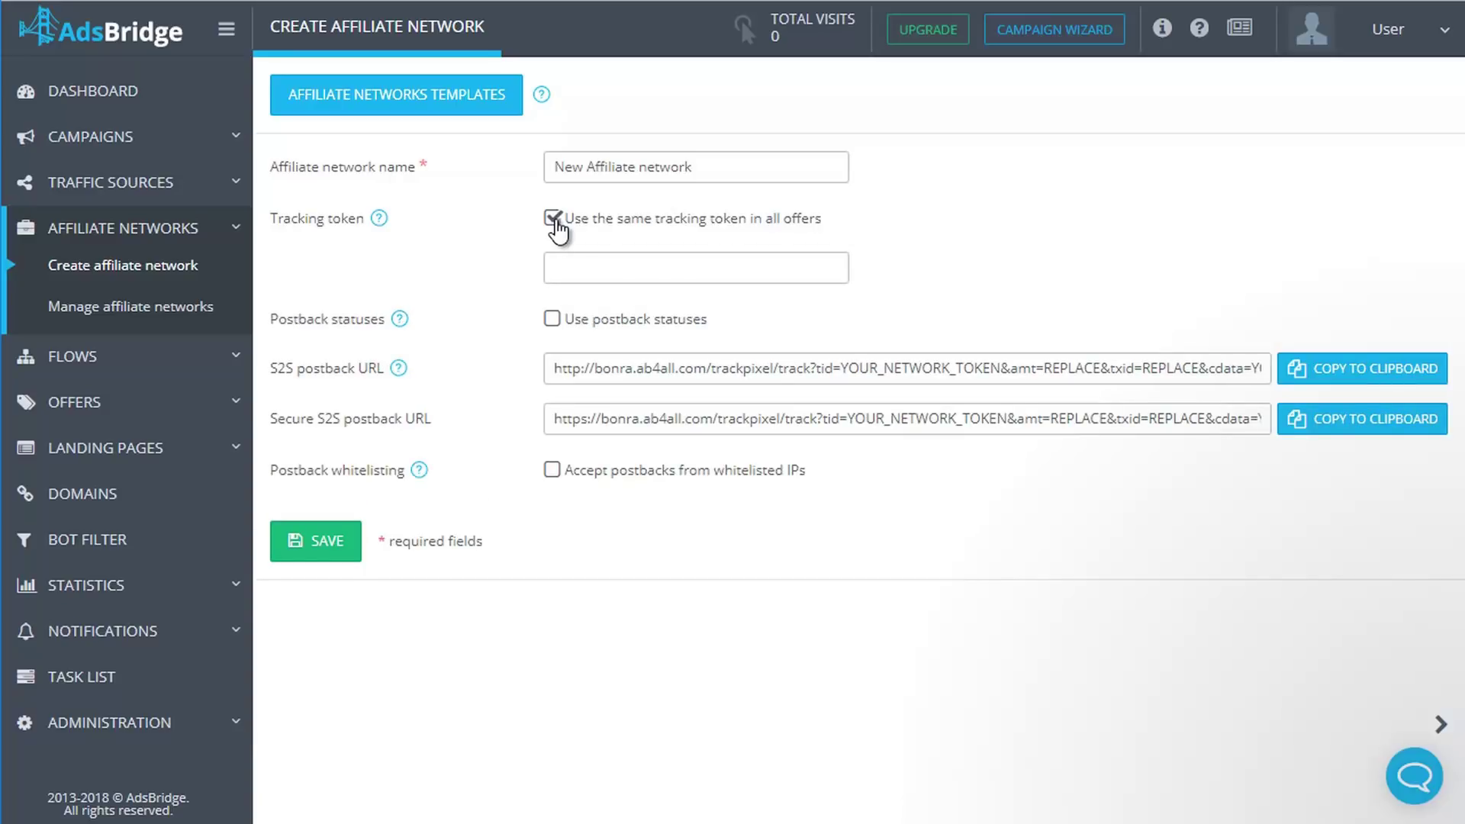
click(569, 274)
text(aff_sub)
Step: Enable postback statuses with confirm as the approved status value
click(554, 321)
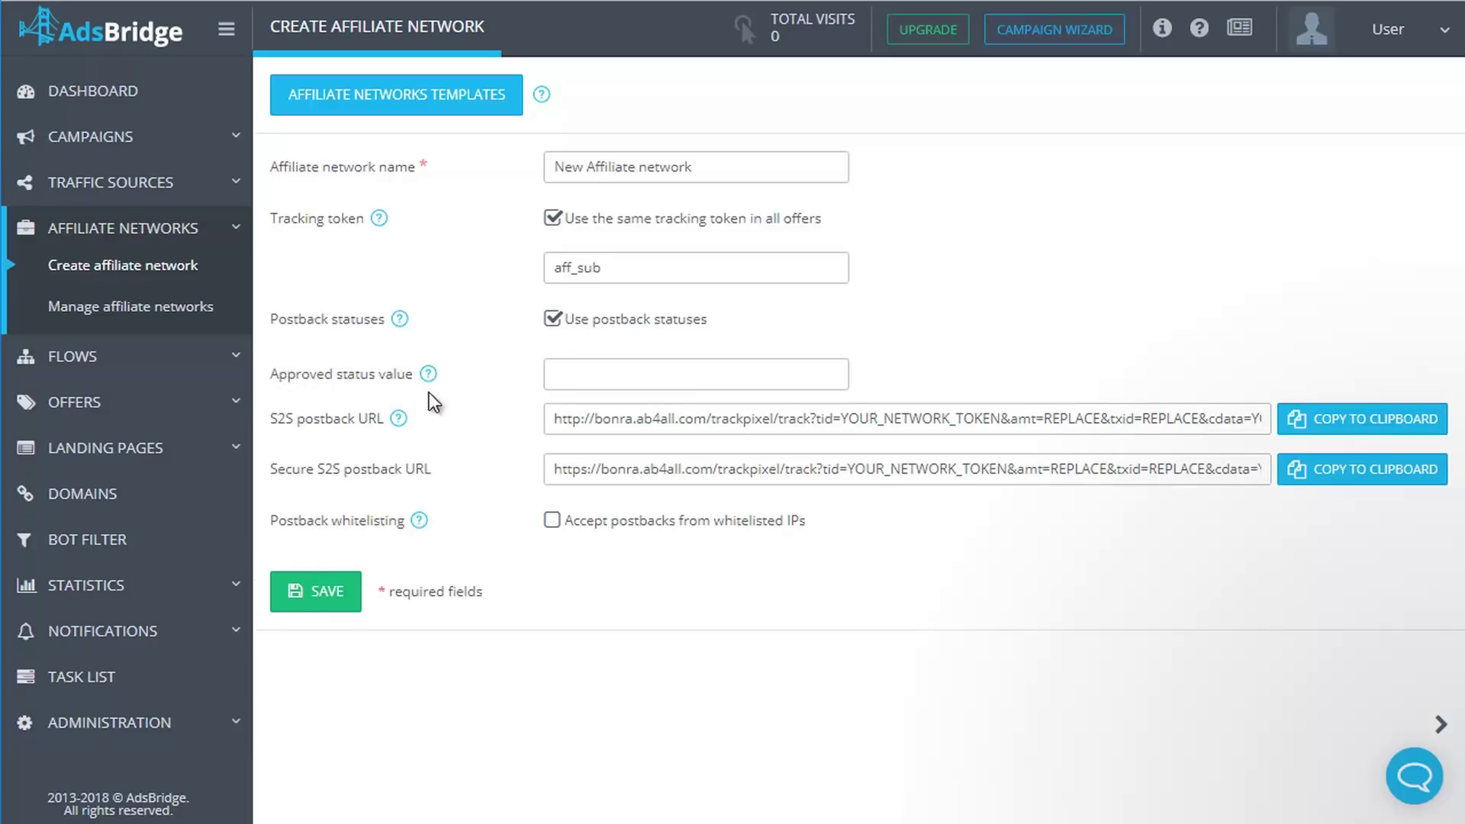
click(579, 373)
text(confirm)
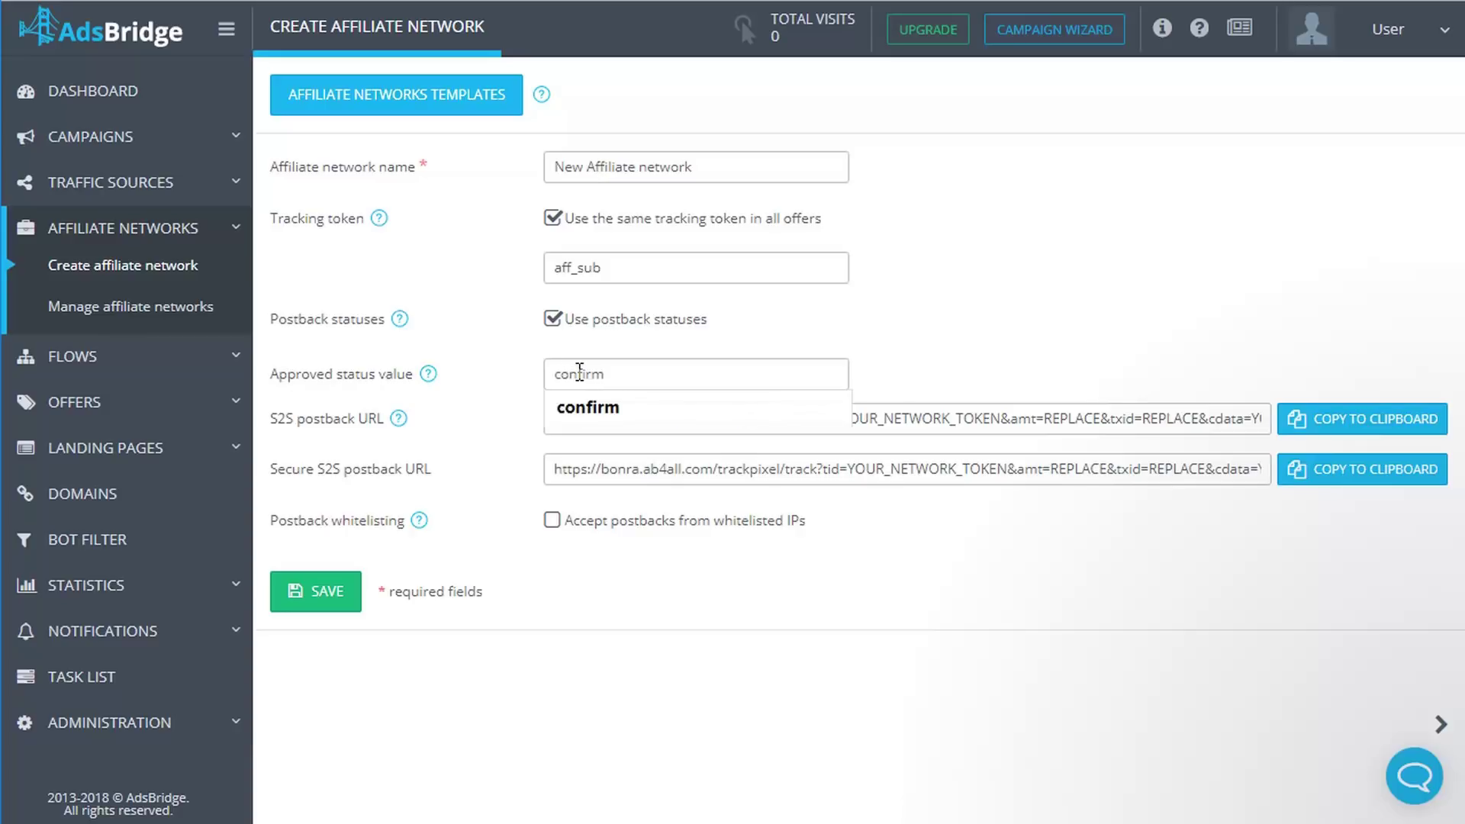
key(Down)
key(Return)
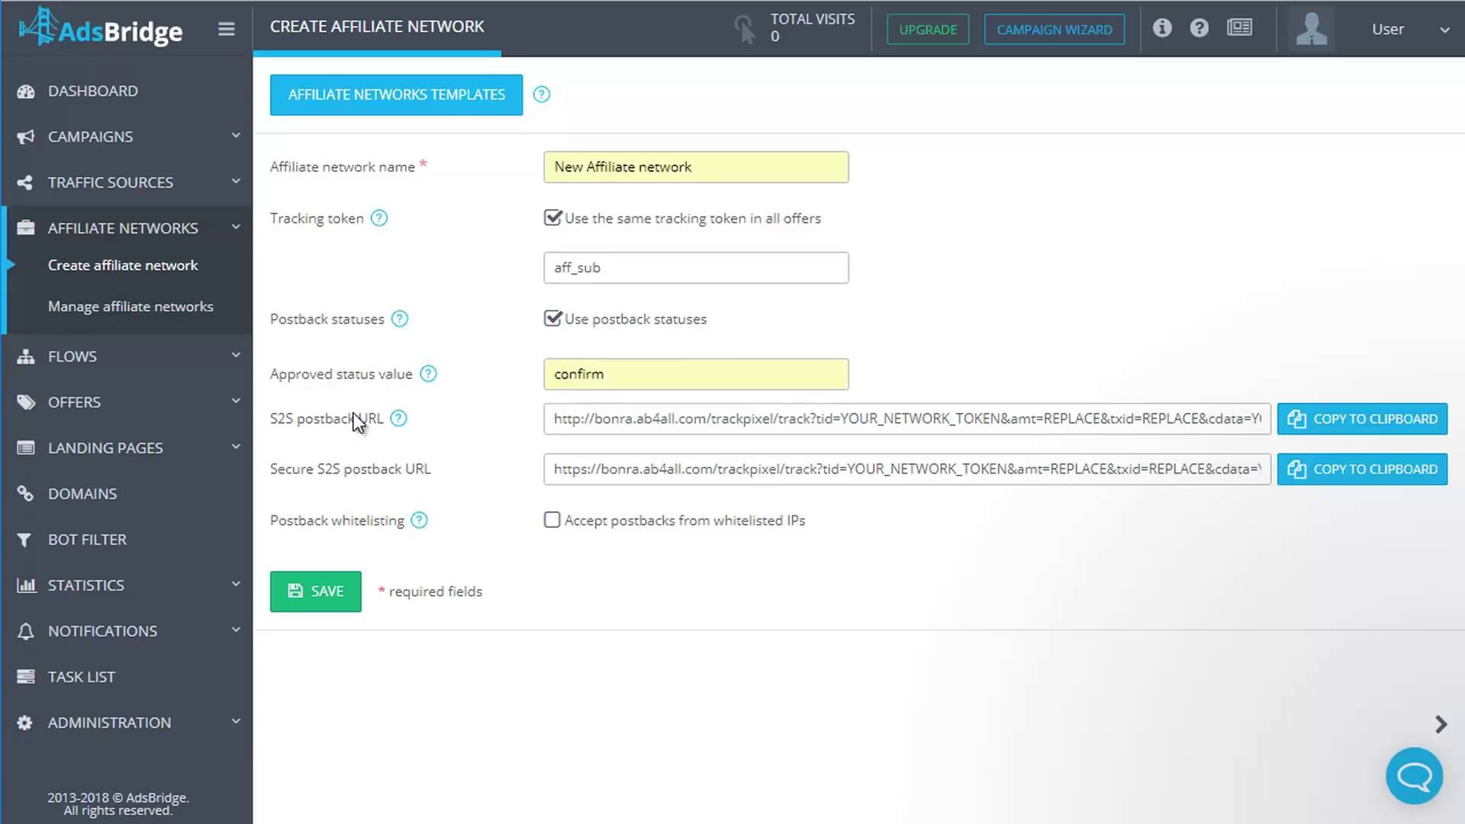
click(124, 588)
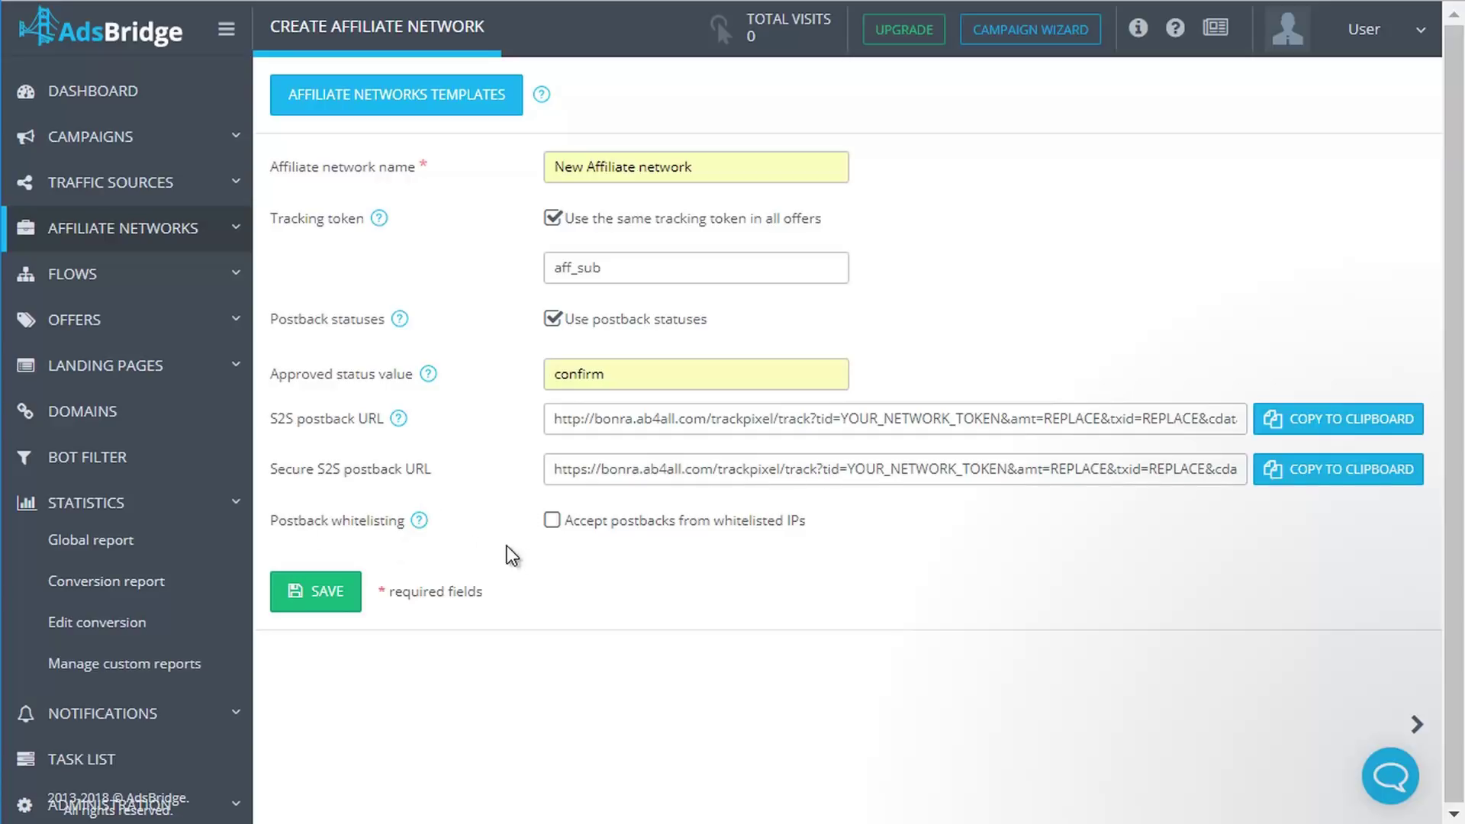
Step: Whitelist postback IPs 111.111.111.111 and 222.222.222.222, then save the network
click(553, 521)
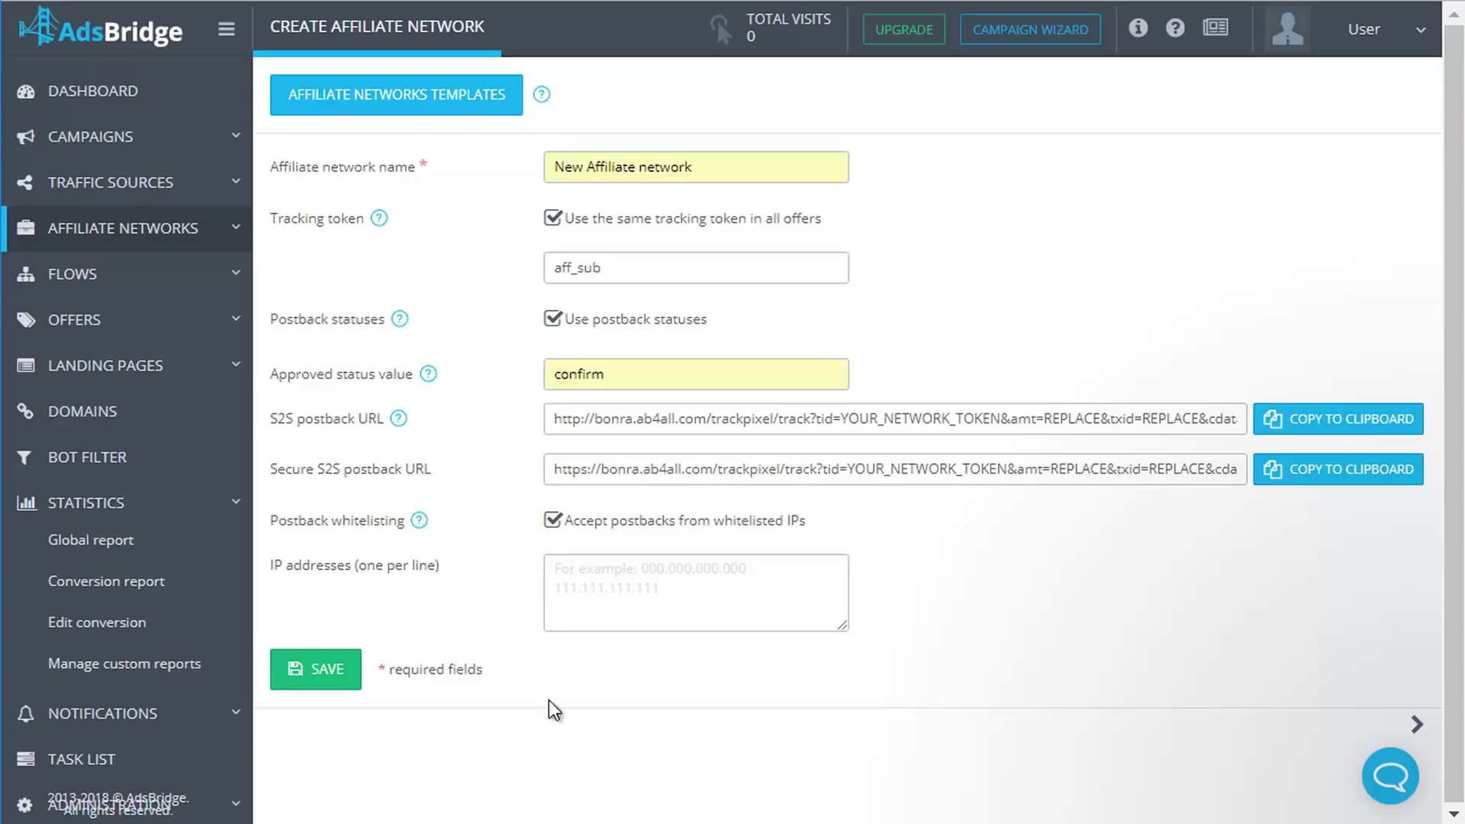
click(573, 566)
text(111.111.111.111)
key(Return)
text(222.222.2)
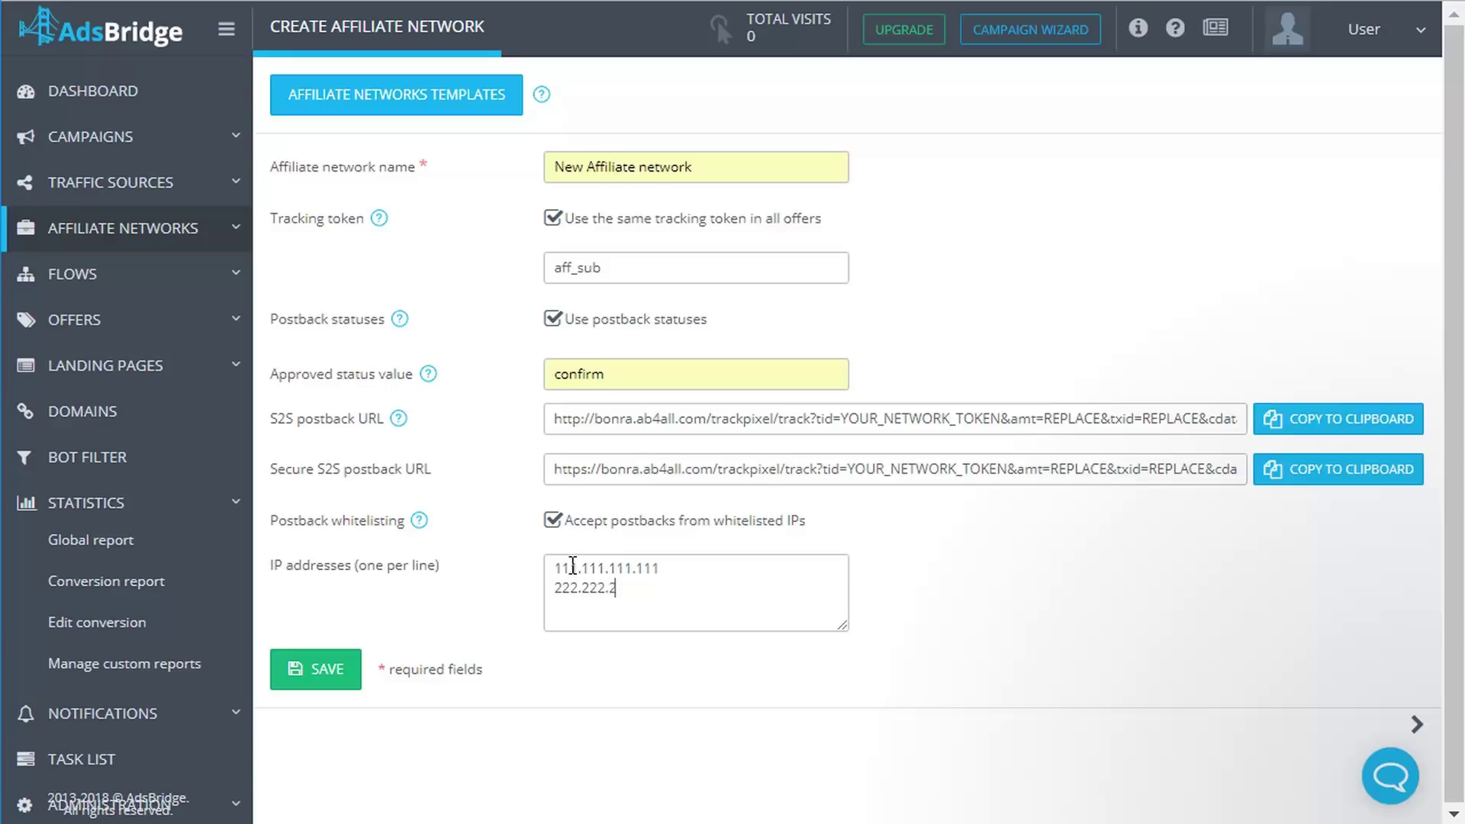
text(22.222)
click(345, 677)
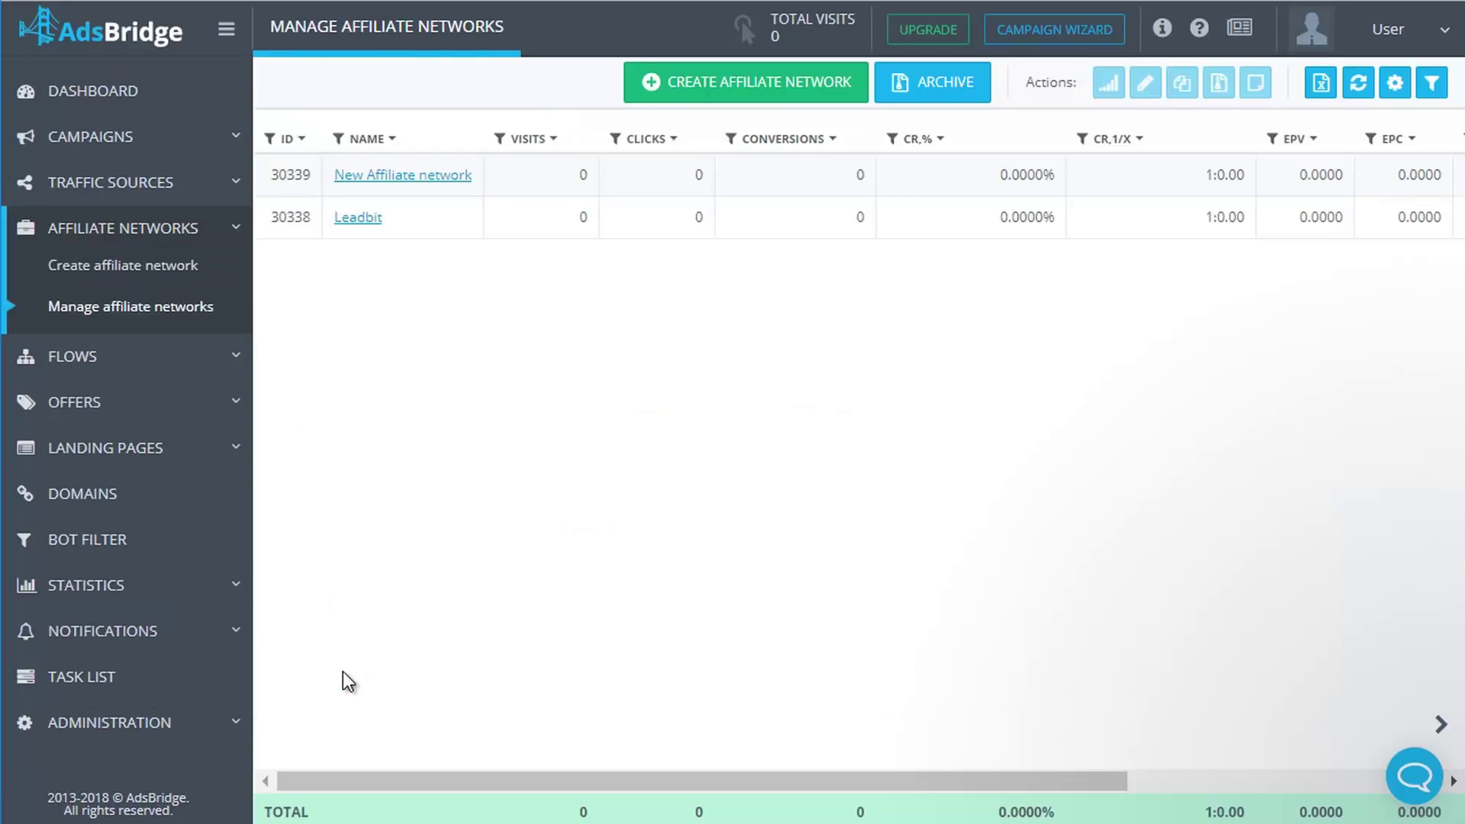